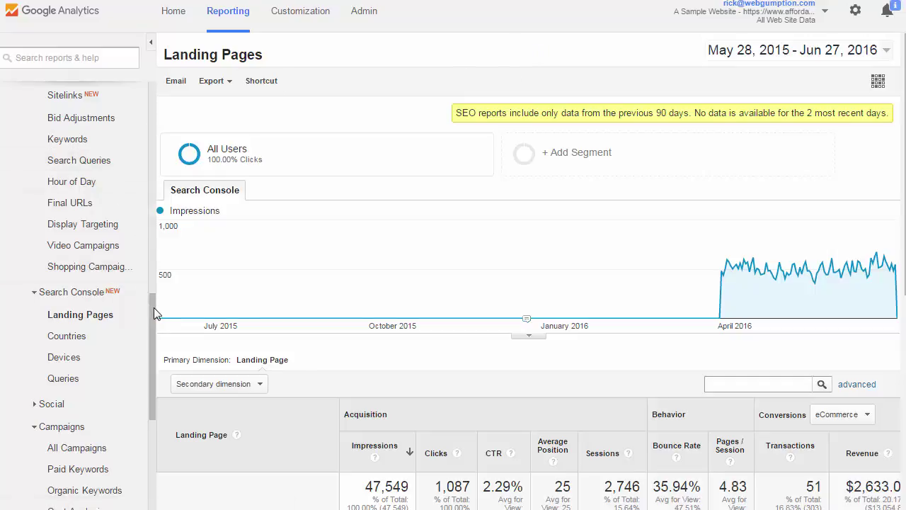
Collapse the report sidebar to widen the Landing Pages table and scroll down to it
scroll(153, 307, up, 5)
scroll(147, 298, down, 4)
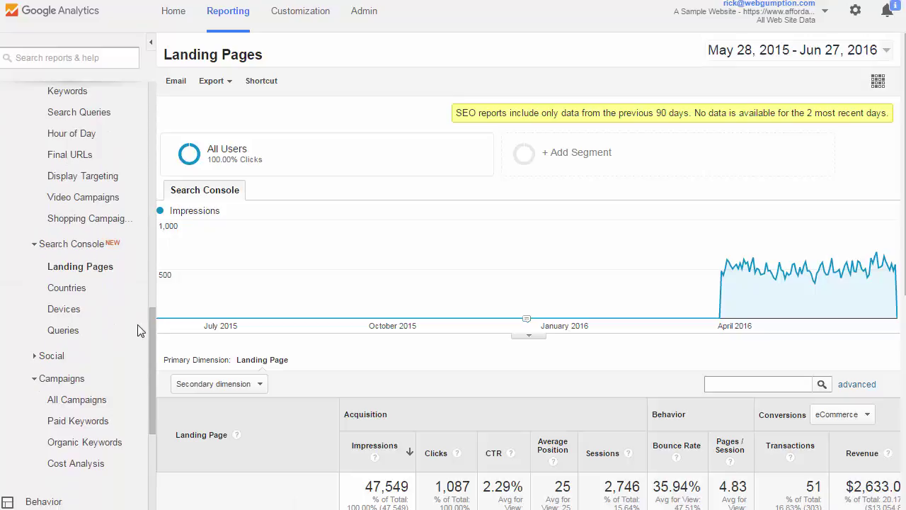
click(150, 43)
scroll(658, 241, down, 2)
scroll(665, 259, down, 3)
scroll(707, 227, up, 1)
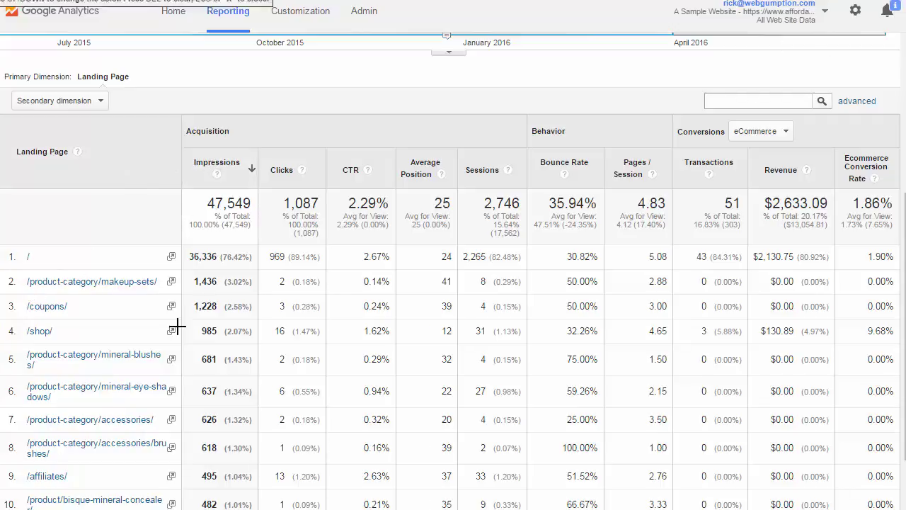
Underline the home page row's 969 clicks and 36,336 impressions in red
drag(37, 264, 24, 264)
drag(269, 264, 293, 264)
drag(254, 267, 190, 260)
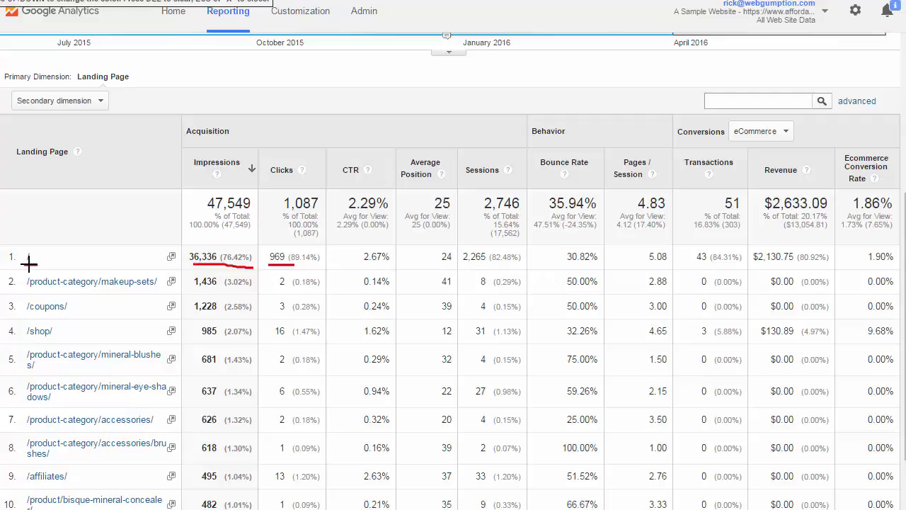
Underline '/' with its $2,130.75 revenue, plus the makeup-sets, coupons and mineral-blushes pages, then clear the marks
drag(33, 264, 37, 265)
drag(757, 264, 814, 267)
drag(157, 288, 31, 293)
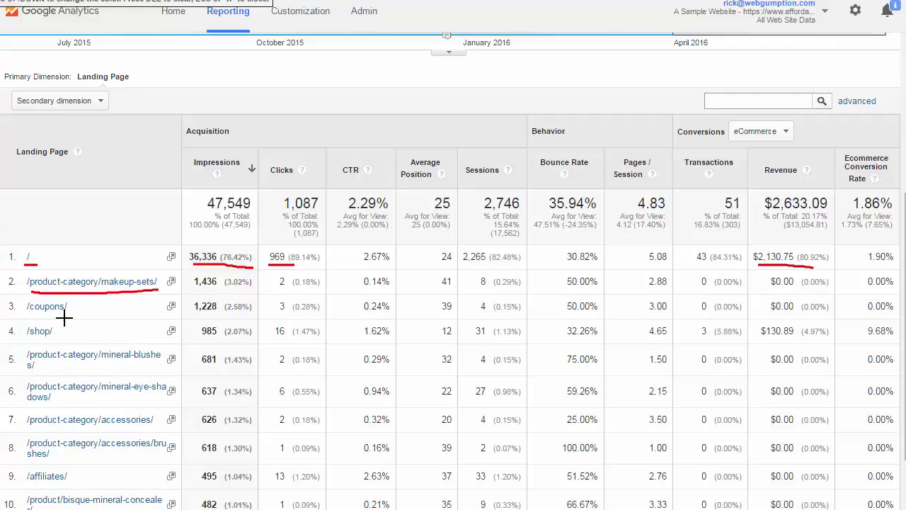
mouse_move(64, 318)
mouse_down()
mouse_move(30, 322)
mouse_move(30, 342)
mouse_up()
drag(79, 369, 19, 363)
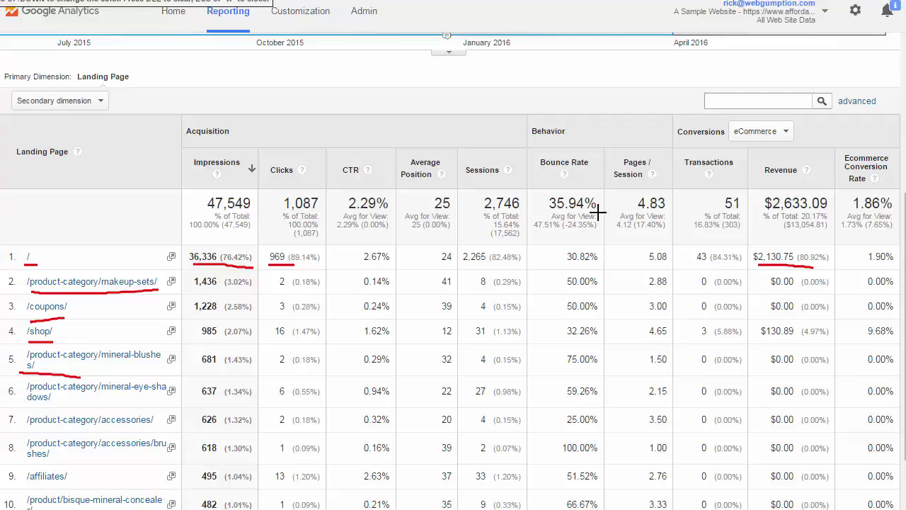
key(Escape)
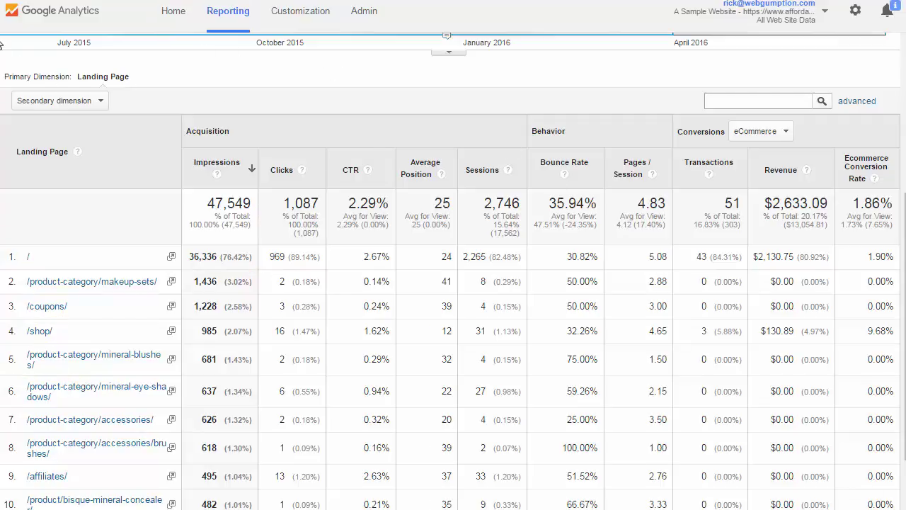
Open the Countries report, collapse the sidebar and scroll to the country table
click(79, 283)
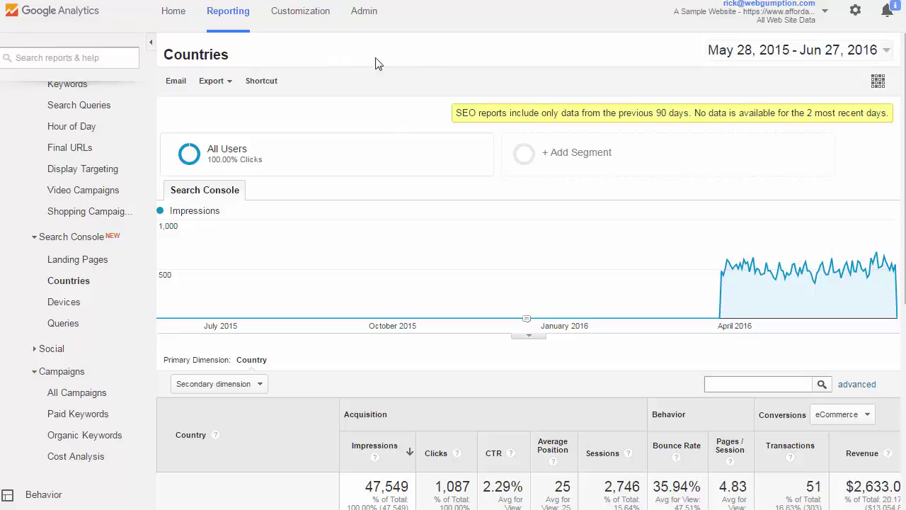
scroll(125, 253, up, 3)
scroll(129, 245, up, 2)
scroll(66, 196, up, 1)
scroll(67, 198, down, 5)
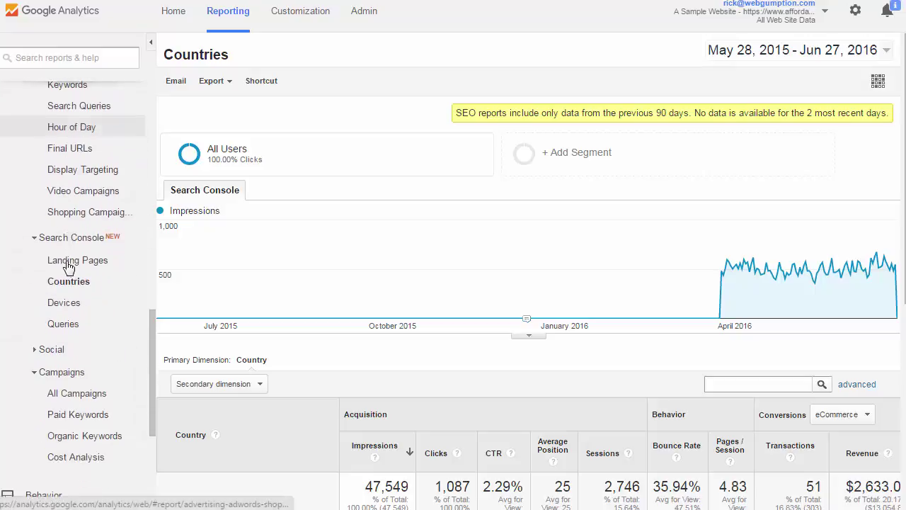
click(148, 43)
scroll(602, 329, down, 2)
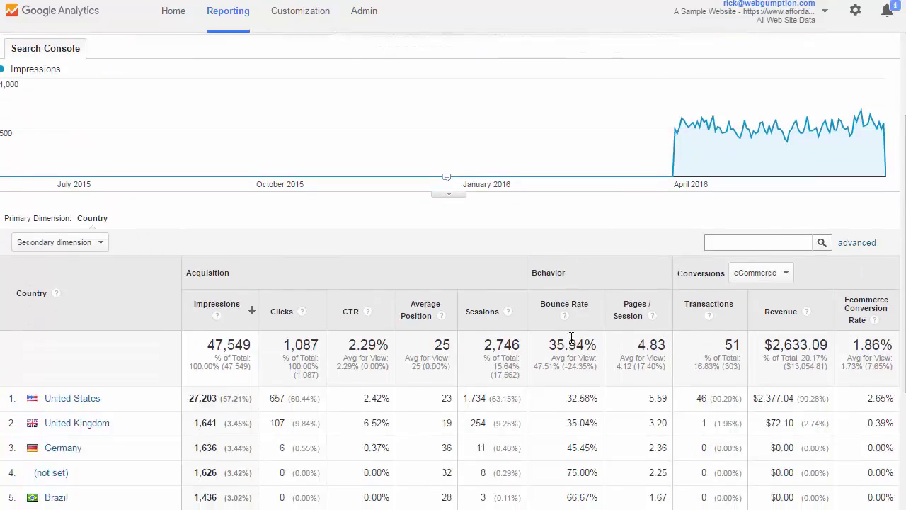
scroll(572, 338, down, 1)
Underline United States (657 clicks) and United Kingdom (107 clicks) in red, then clear the marks
key(ctrl+2)
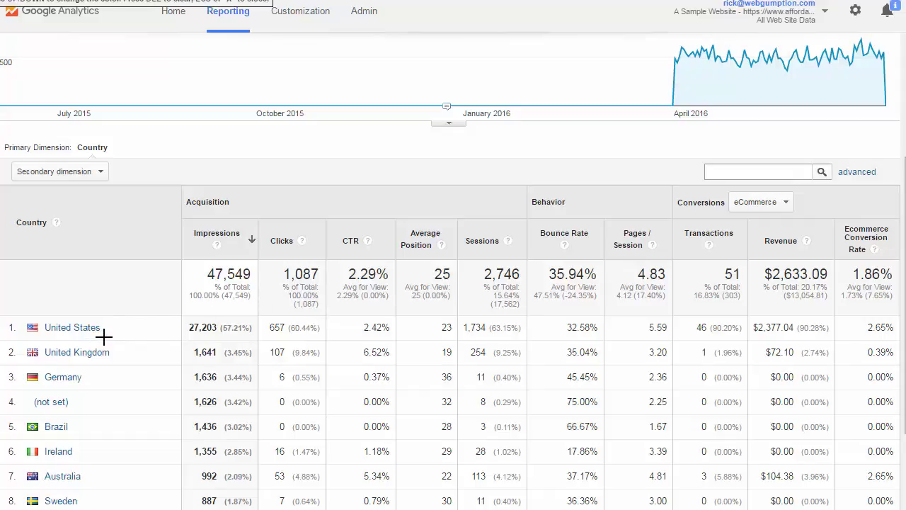
drag(103, 337, 50, 337)
drag(320, 332, 276, 336)
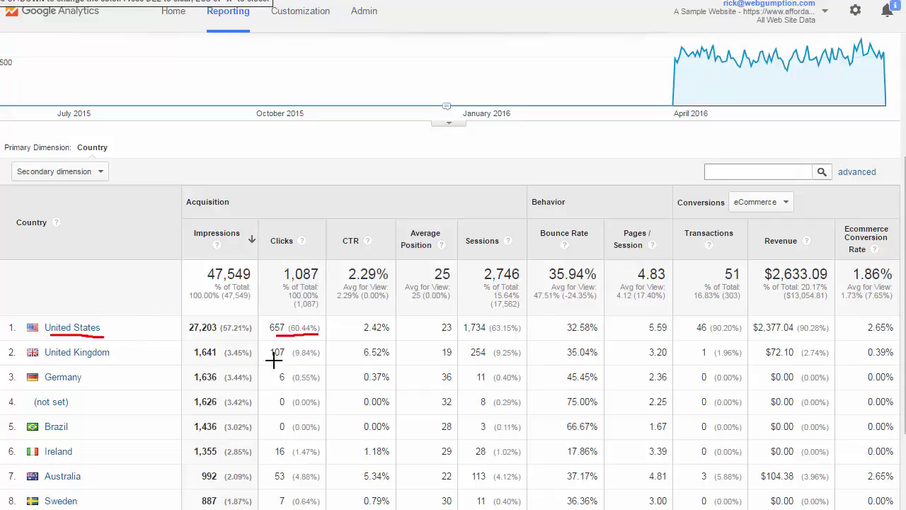
drag(109, 359, 44, 360)
drag(312, 360, 276, 359)
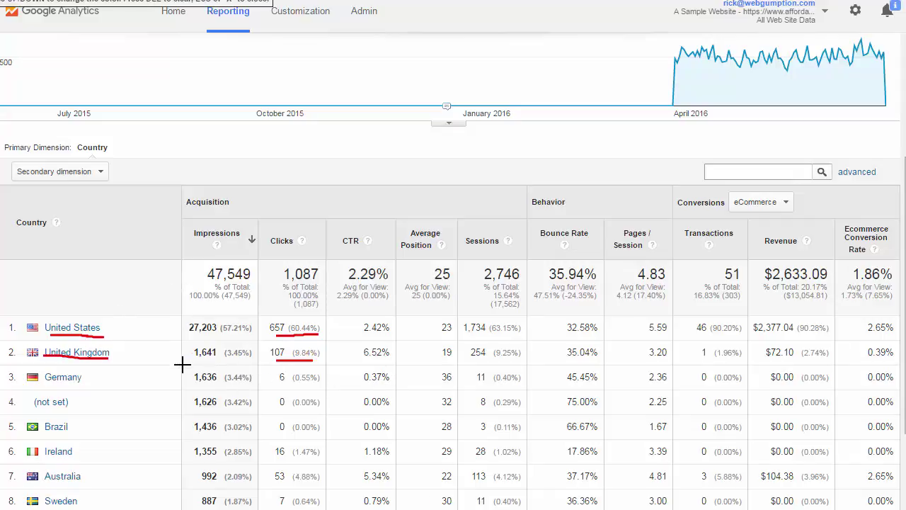
key(Escape)
Drill into the United States row and review its landing-page data
click(80, 334)
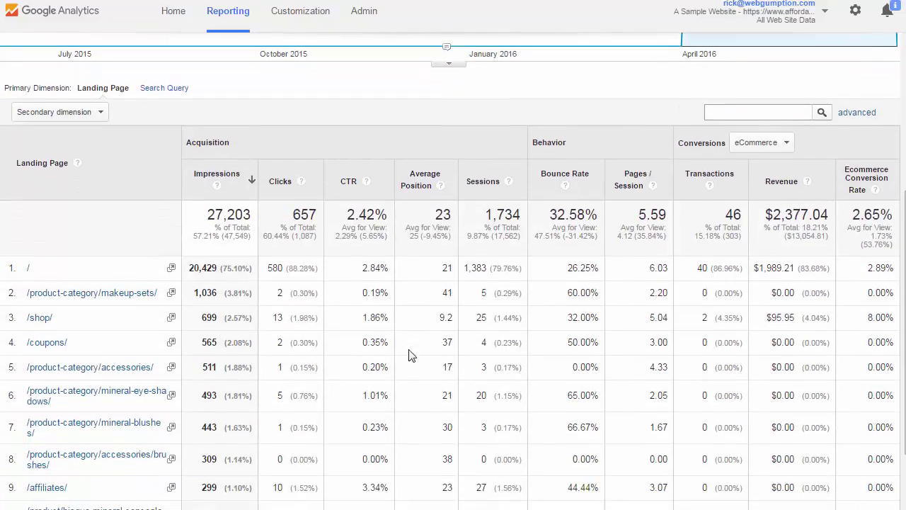
scroll(385, 354, down, 1)
scroll(369, 388, up, 2)
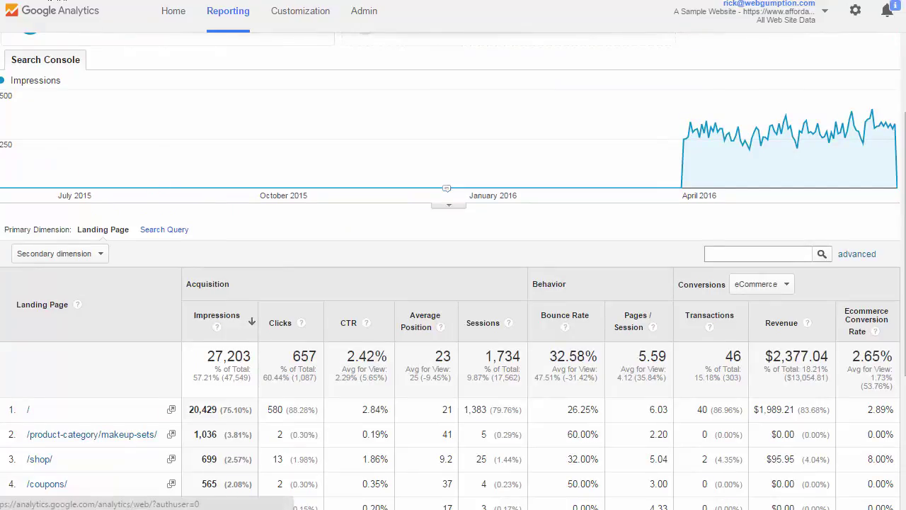
Return to the Countries report, widen its table, then switch to the Devices report
key(alt+Left)
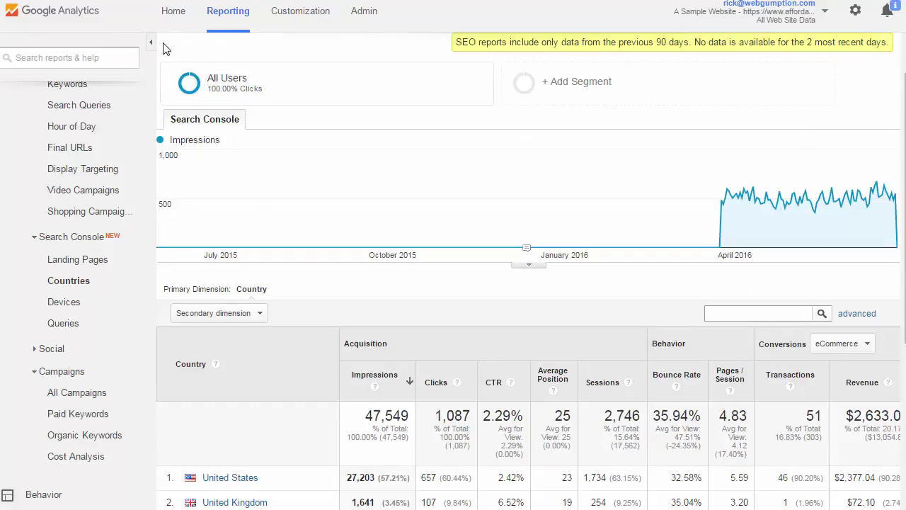
click(151, 43)
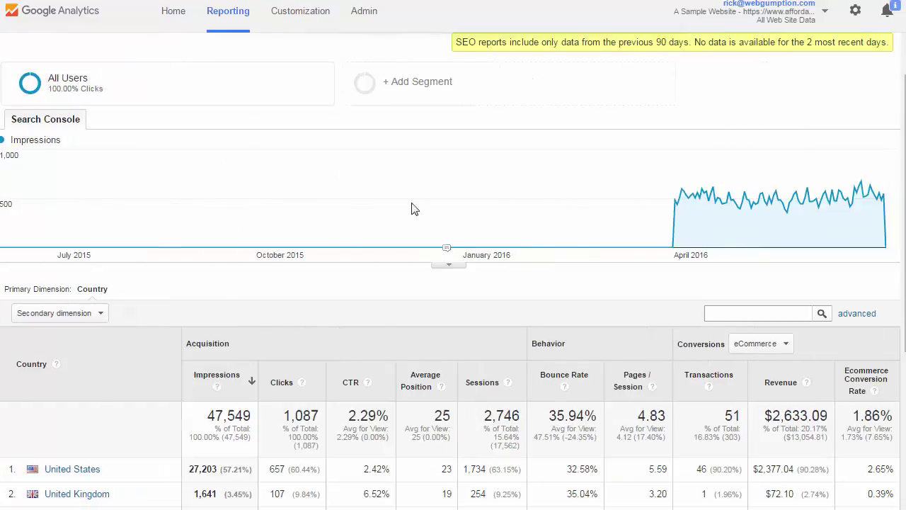
scroll(551, 337, down, 2)
scroll(550, 337, down, 1)
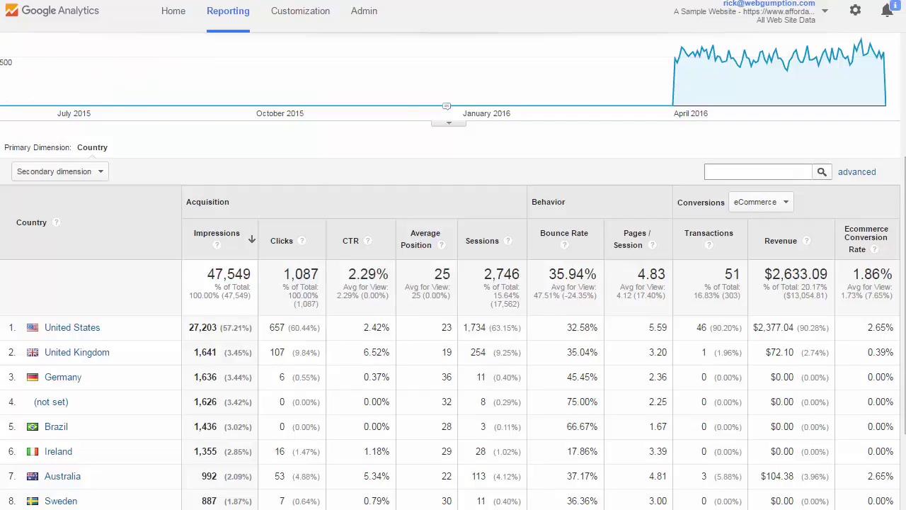
click(59, 304)
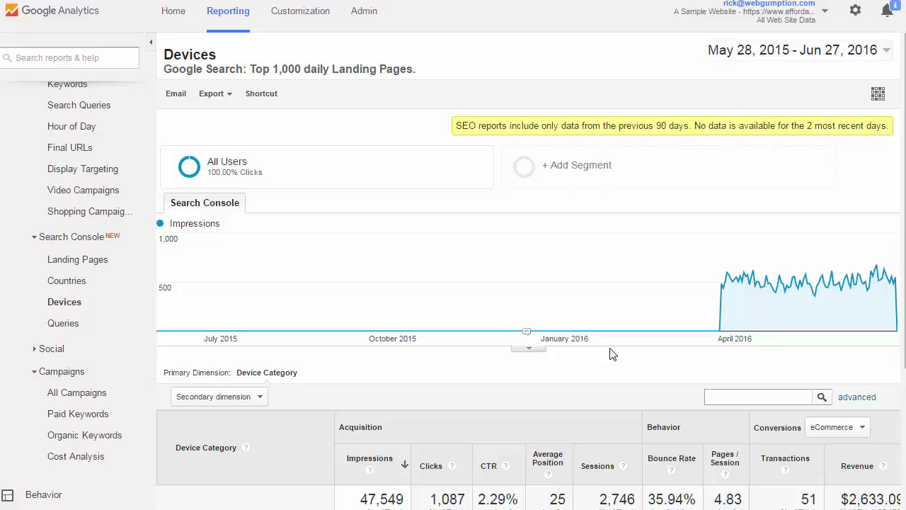
Collapse the sidebar and scroll to the Device Category table with desktop, mobile and tablet rows, with the screen pen on
scroll(112, 240, up, 6)
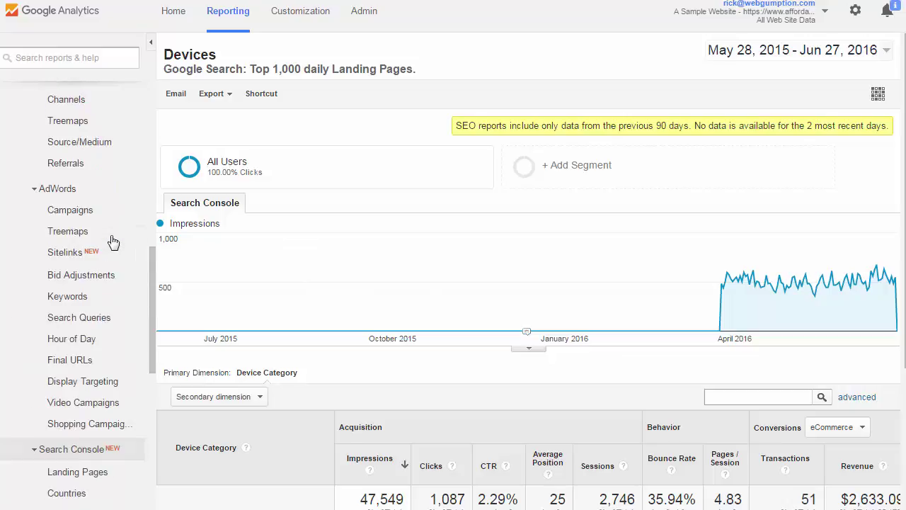
scroll(106, 245, down, 1)
scroll(55, 237, down, 5)
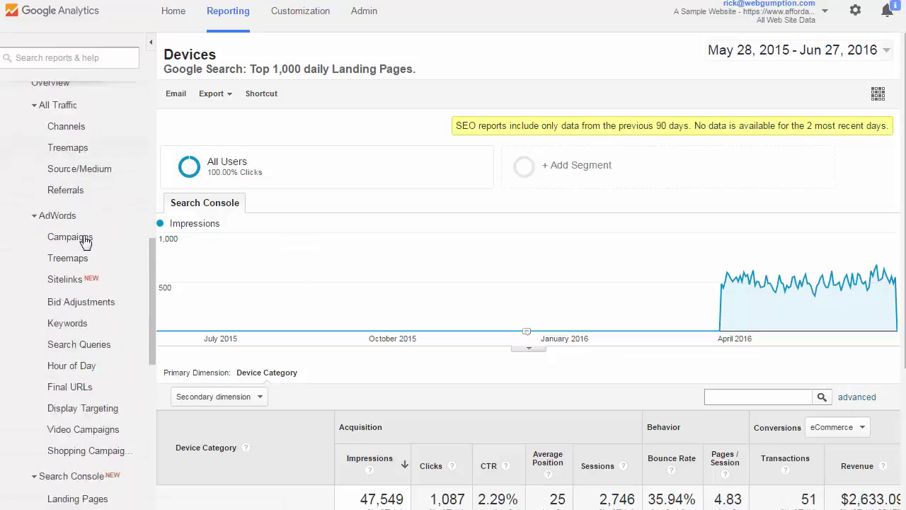
click(150, 42)
scroll(588, 366, down, 3)
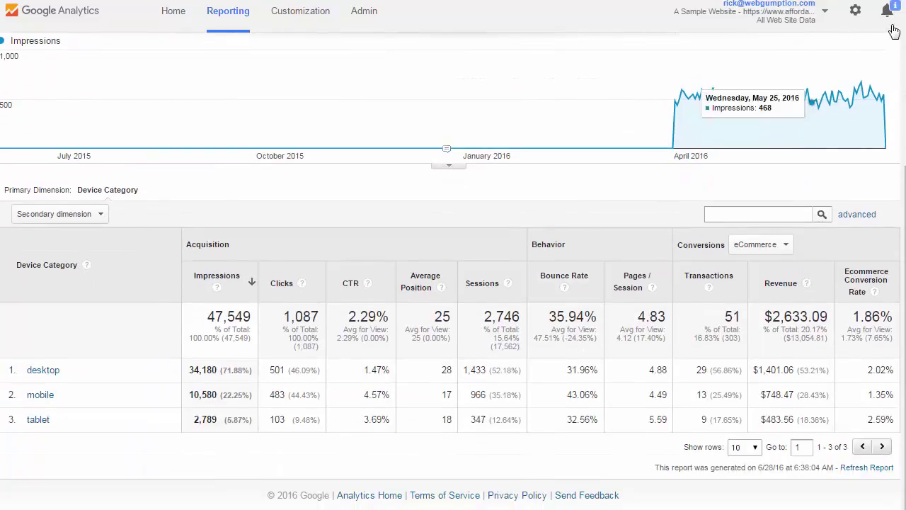
key(ctrl+2)
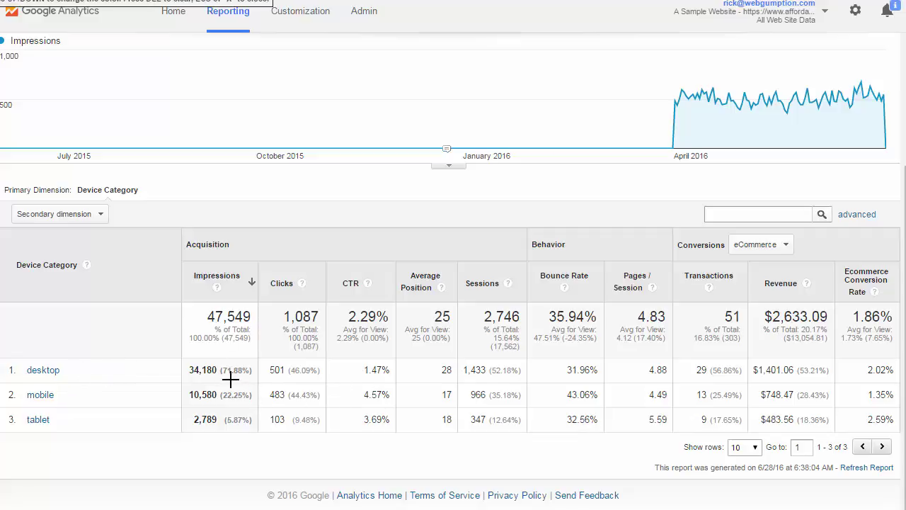
Underline desktop's 34,180 impressions, 501 clicks, transactions and revenue in red
drag(232, 379, 190, 380)
drag(273, 380, 292, 379)
drag(701, 382, 815, 379)
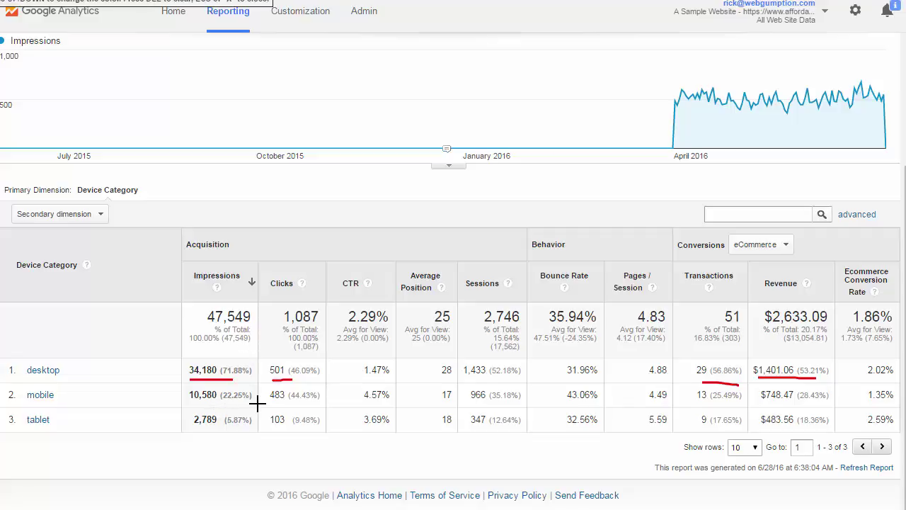
Underline mobile's 10,580 impressions, 483 clicks, transactions, revenue and 4.57% CTR
drag(257, 403, 190, 400)
drag(312, 402, 268, 401)
drag(705, 404, 805, 403)
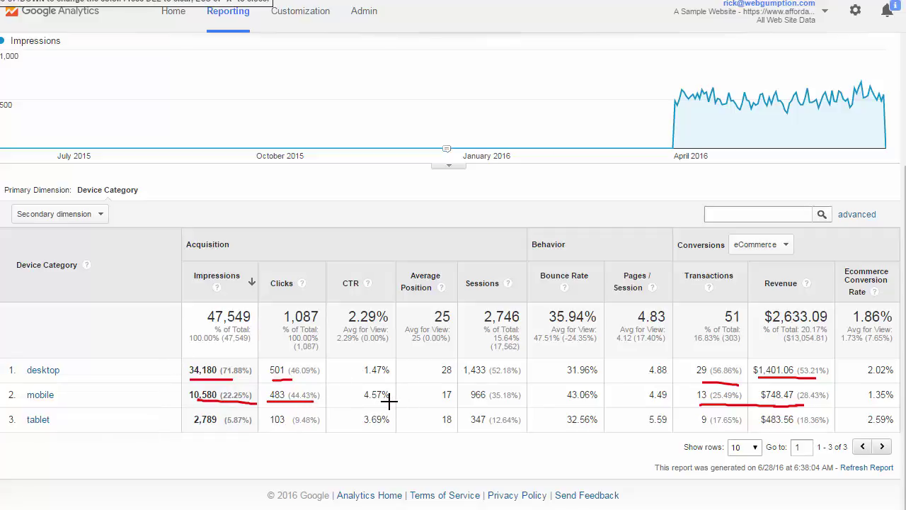
drag(389, 402, 366, 402)
key(Escape)
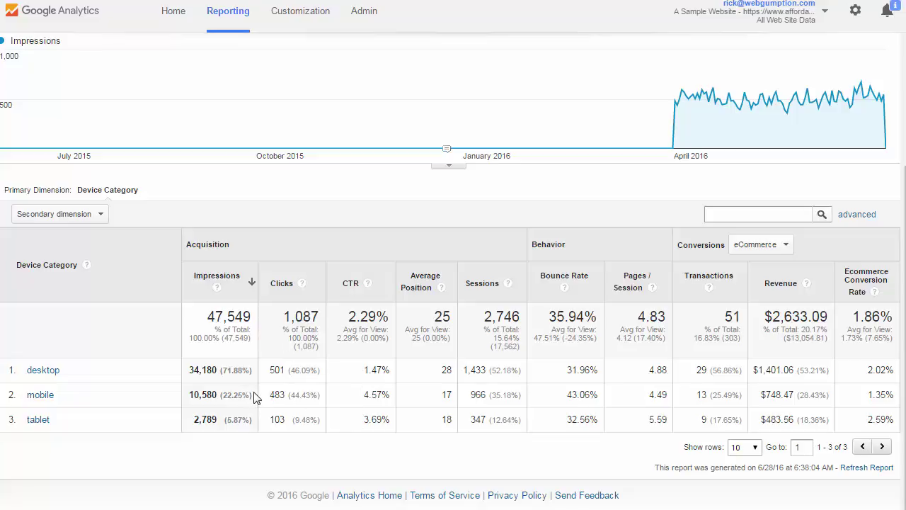
key(ctrl+2)
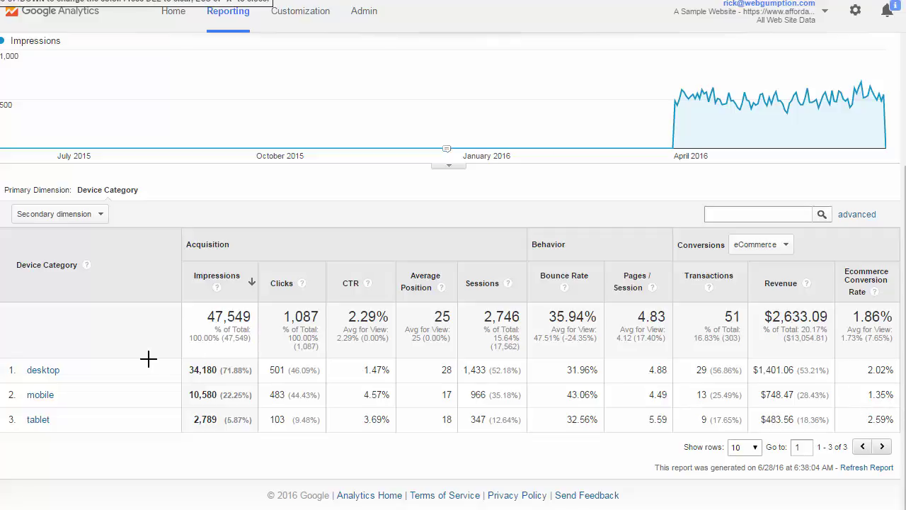
key(Escape)
Drill into the mobile device row and scroll through its data
click(42, 395)
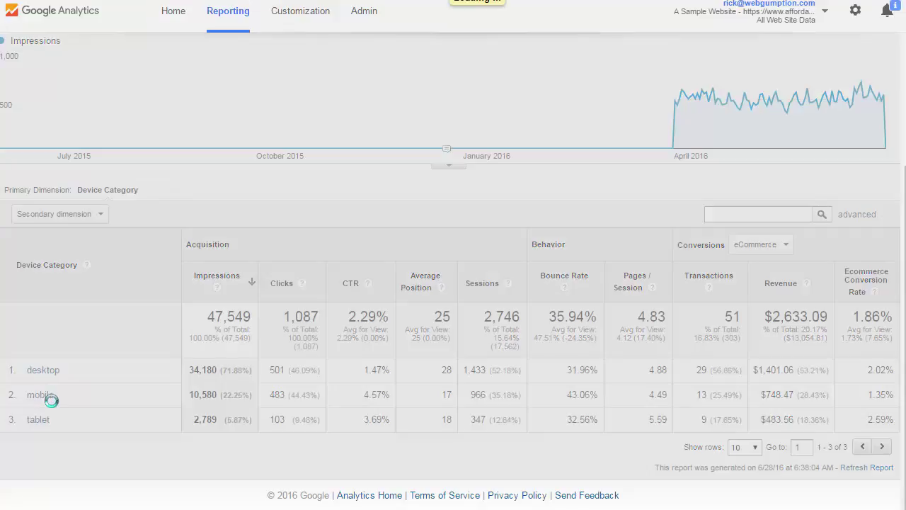
scroll(534, 402, down, 5)
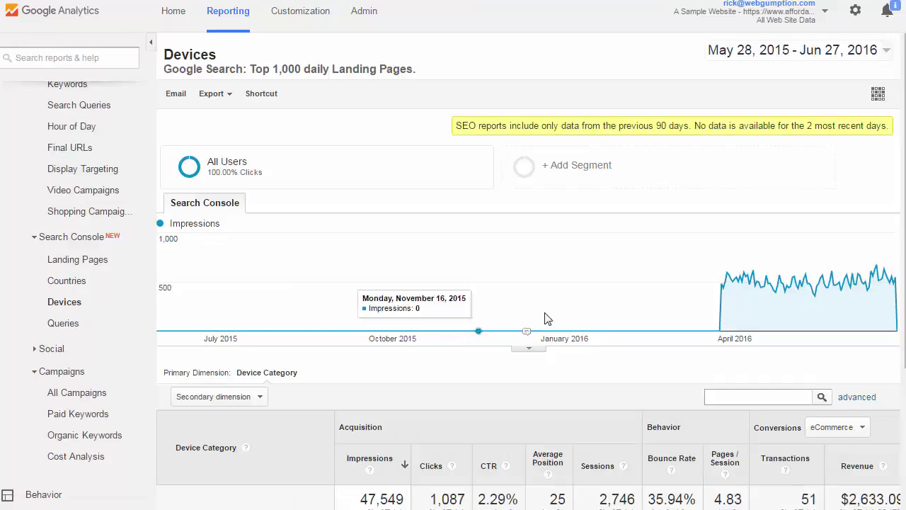
scroll(670, 395, down, 3)
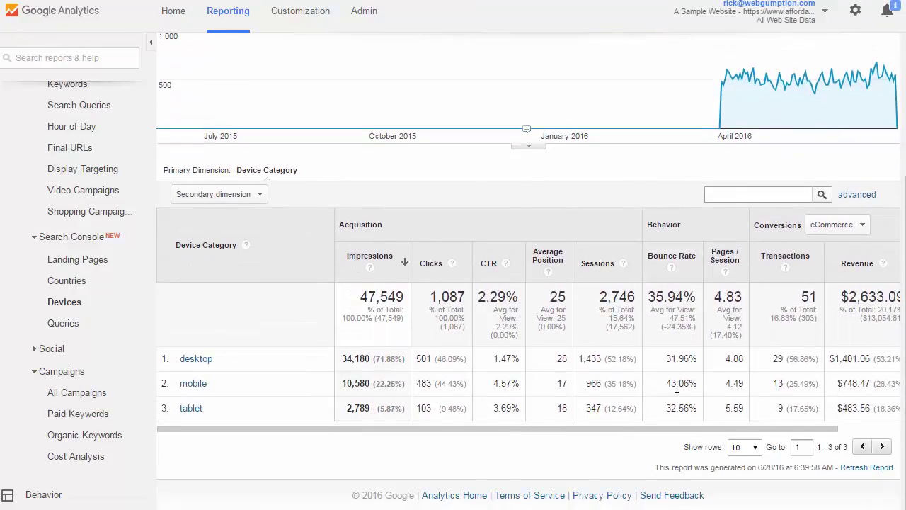
scroll(676, 386, up, 3)
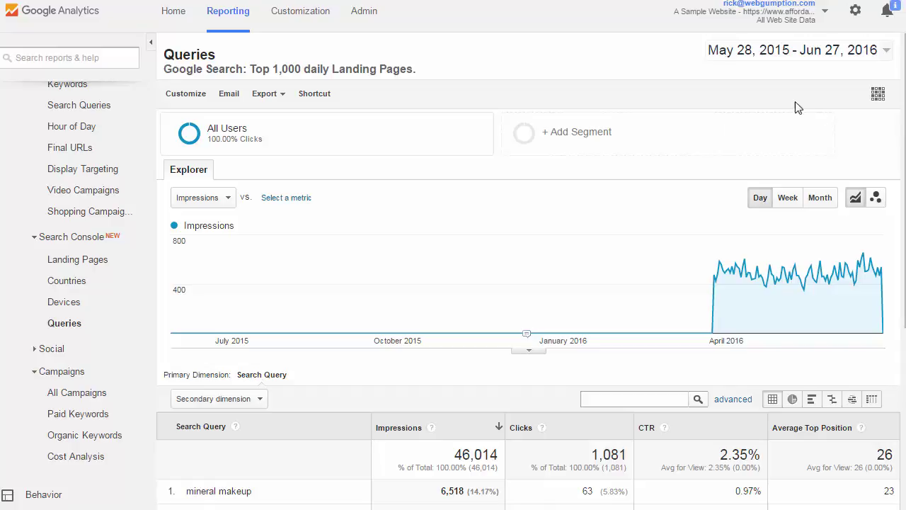
Collapse the report list to widen the Queries table, scroll to it and turn on the screen pen
scroll(75, 206, up, 2)
scroll(75, 207, up, 2)
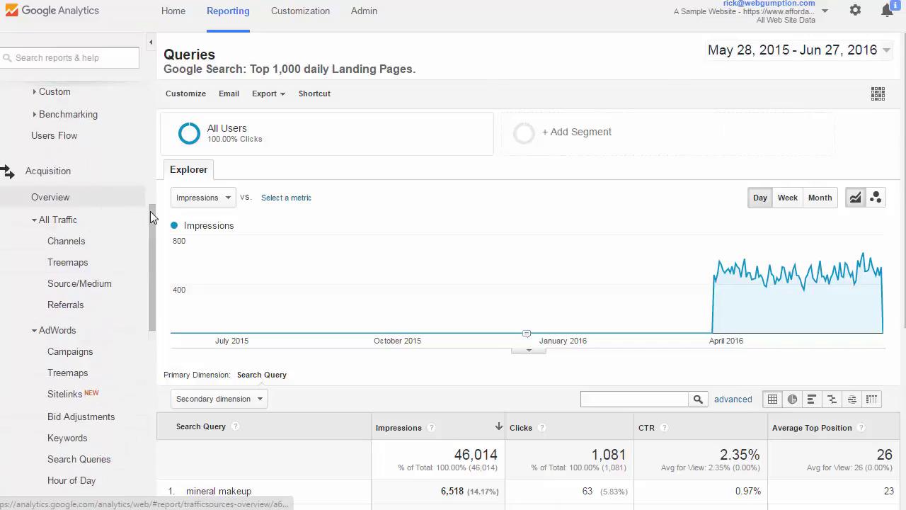
scroll(112, 322, down, 3)
scroll(112, 322, down, 2)
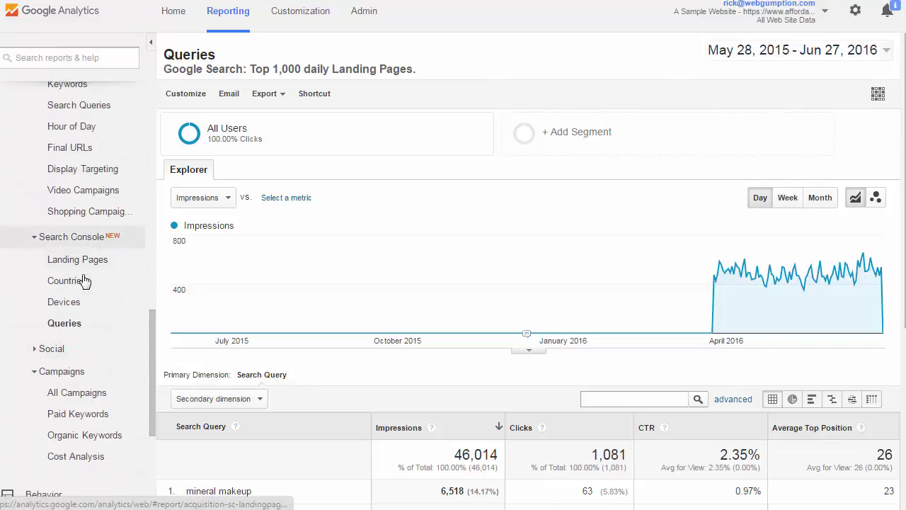
click(151, 44)
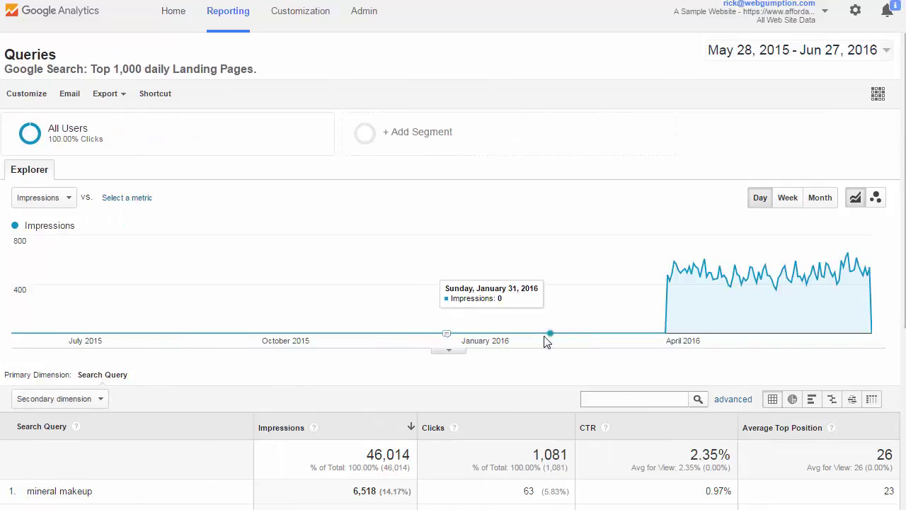
scroll(546, 337, down, 3)
key(ctrl+2)
Underline mineral makeup's 63 clicks, 0.97% CTR and position 23, plus mineral cosmetics' 7 clicks
drag(95, 288, 30, 289)
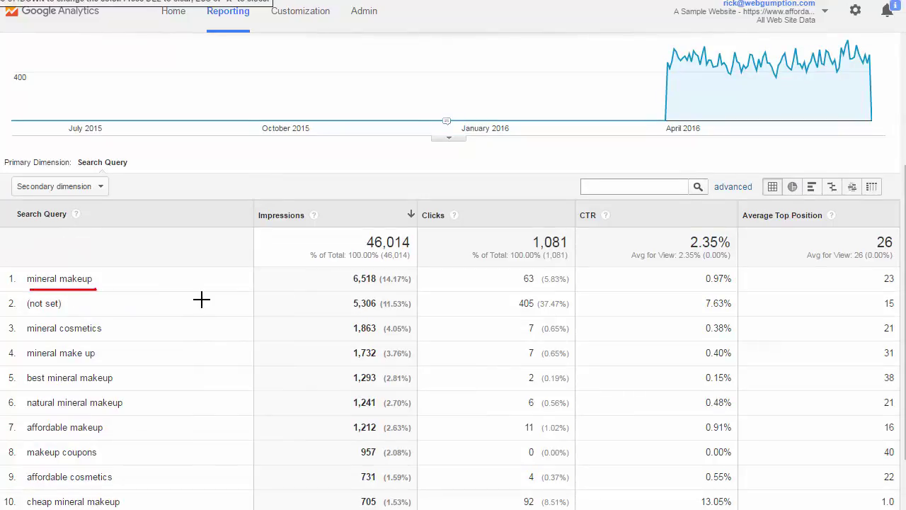
drag(32, 289, 97, 283)
drag(524, 288, 546, 288)
drag(706, 287, 730, 286)
drag(899, 288, 851, 284)
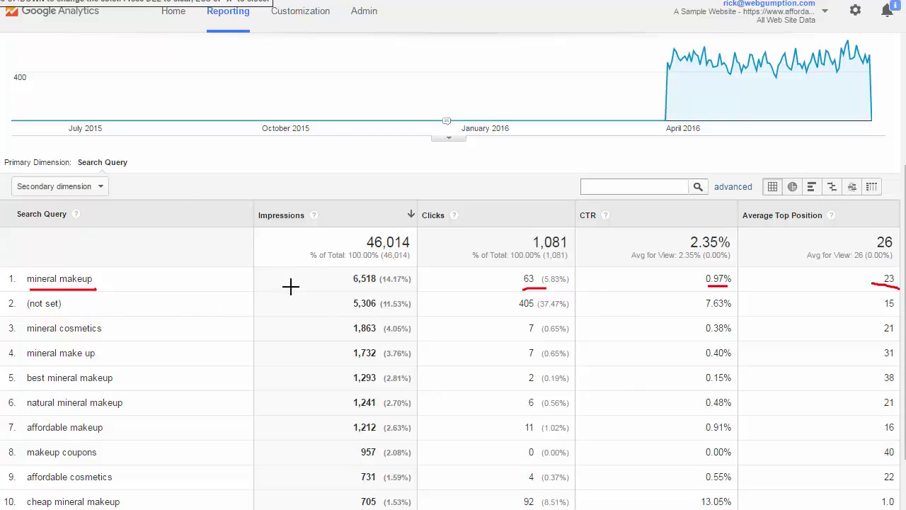
drag(104, 337, 32, 341)
drag(524, 341, 540, 338)
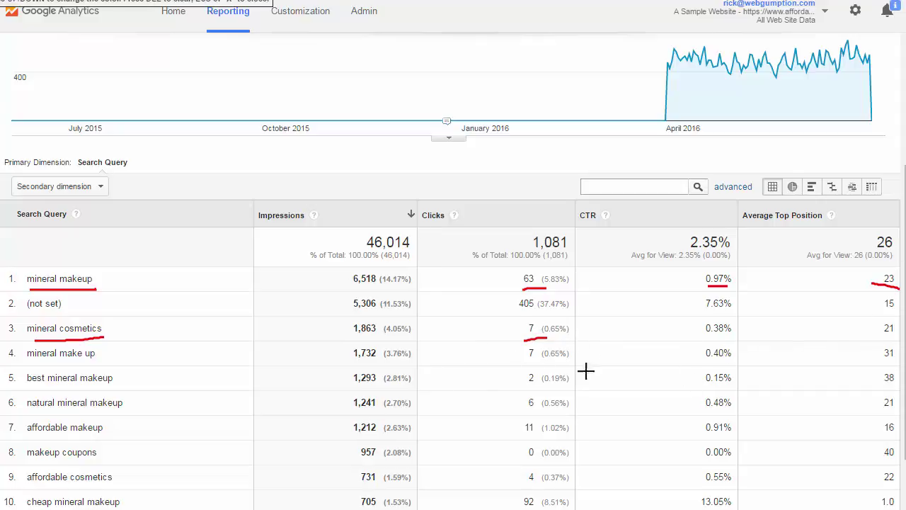
Clear old marks, underline row 10's cheap mineral makeup, 92 clicks and 1.0 position, then erase them
key(Escape)
scroll(455, 377, down, 2)
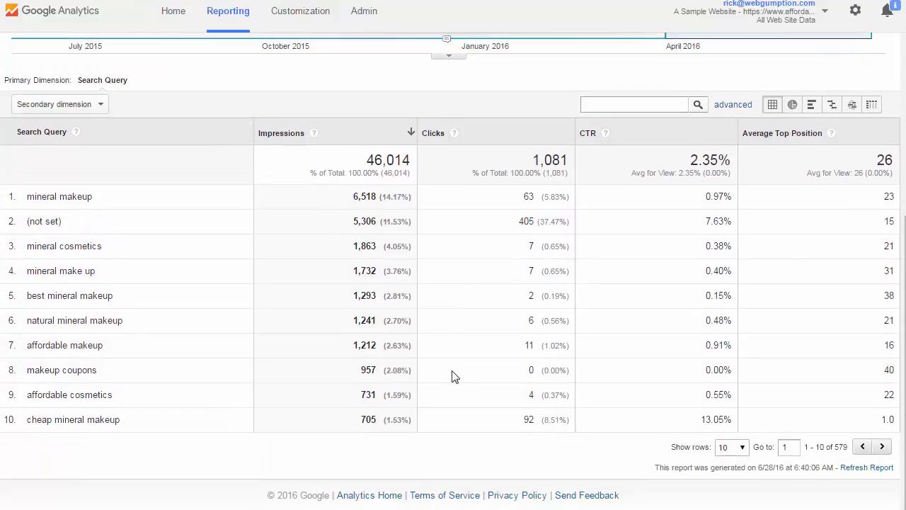
key(ctrl+2)
drag(883, 424, 875, 423)
drag(122, 421, 27, 426)
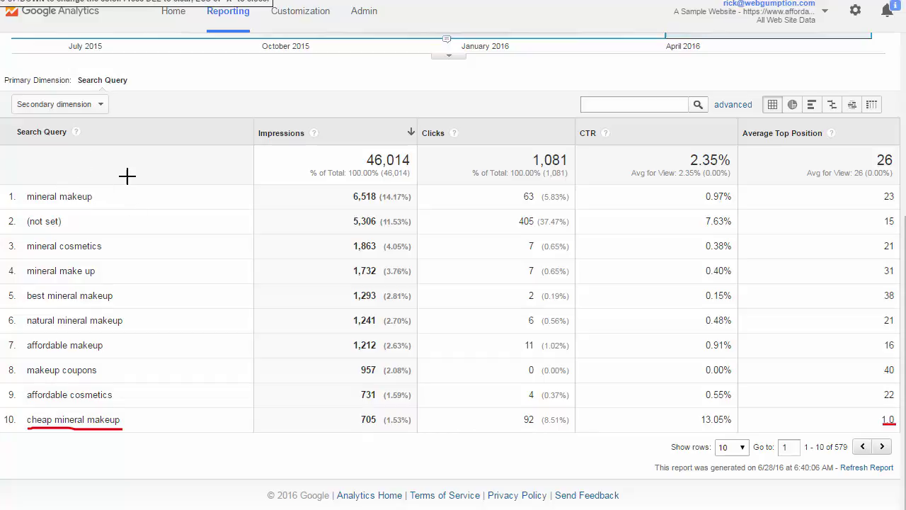
drag(519, 428, 570, 428)
key(Escape)
scroll(453, 283, up, 2)
scroll(453, 283, down, 1)
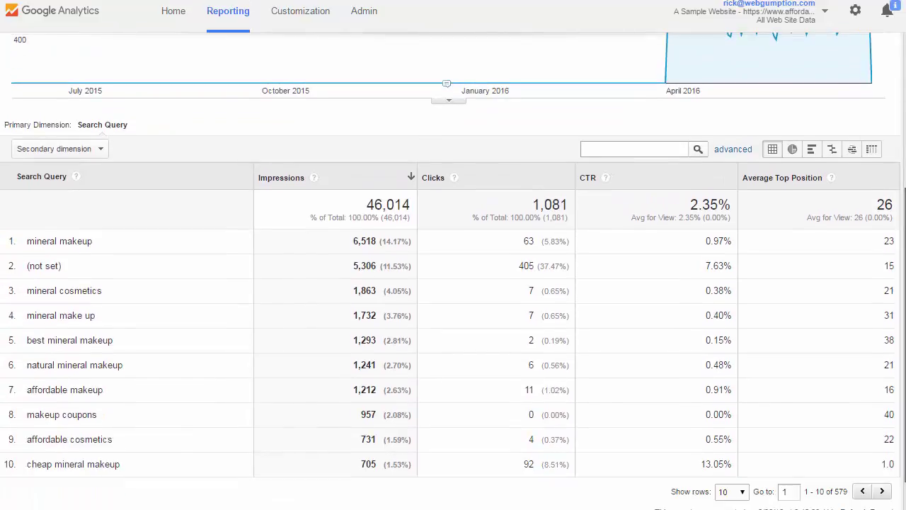
scroll(752, 420, down, 1)
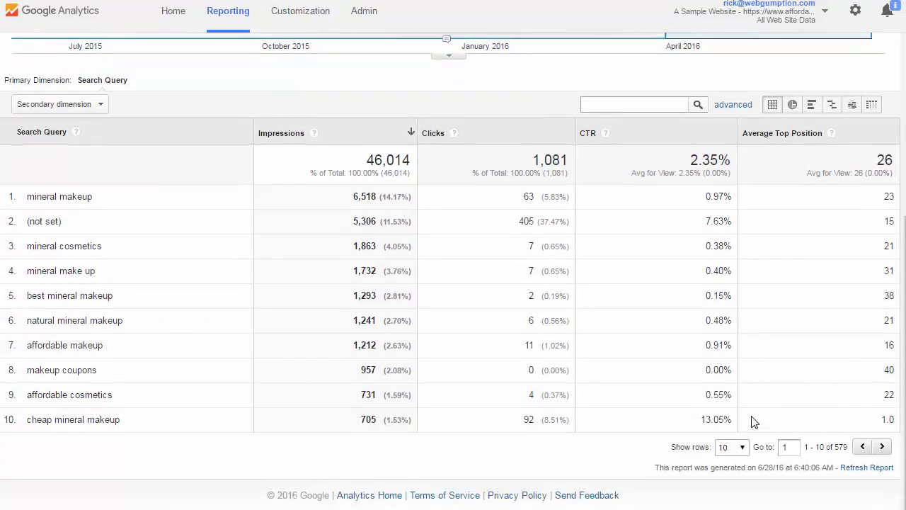
scroll(754, 422, up, 1)
scroll(753, 421, down, 1)
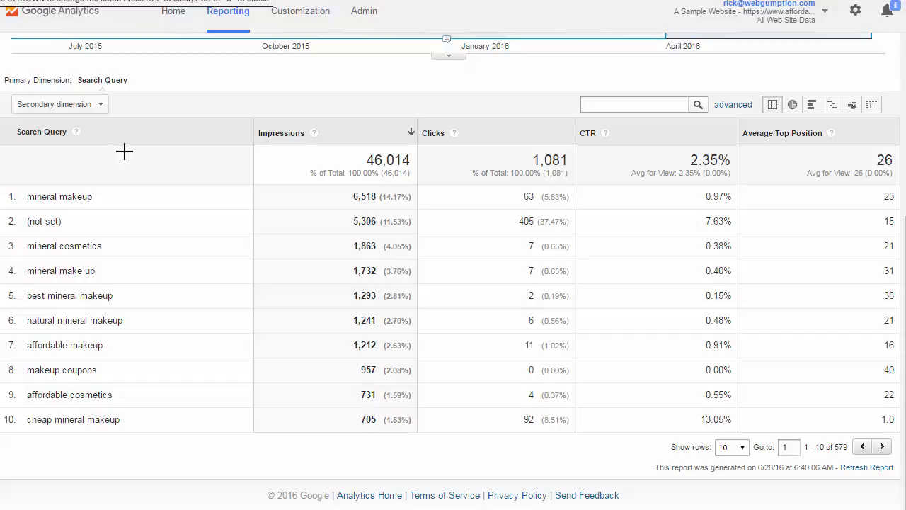
Mark the (not set) query and its 405 clicks (37.47%) in red, then erase the drawing
drag(64, 227, 29, 229)
drag(574, 228, 522, 227)
key(Escape)
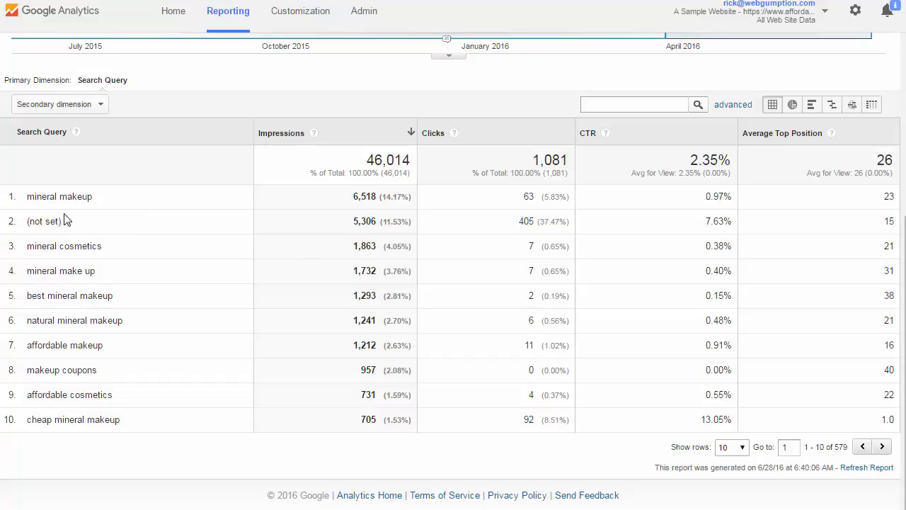